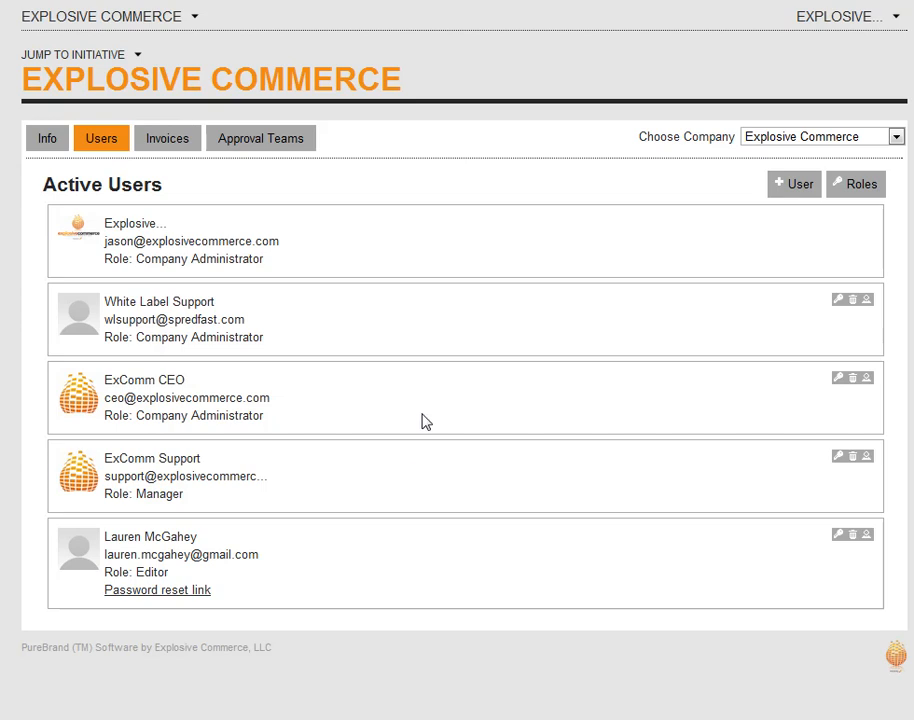
Examine the role and access options in the form for adding a user, then close it without saving
left_click(794, 188)
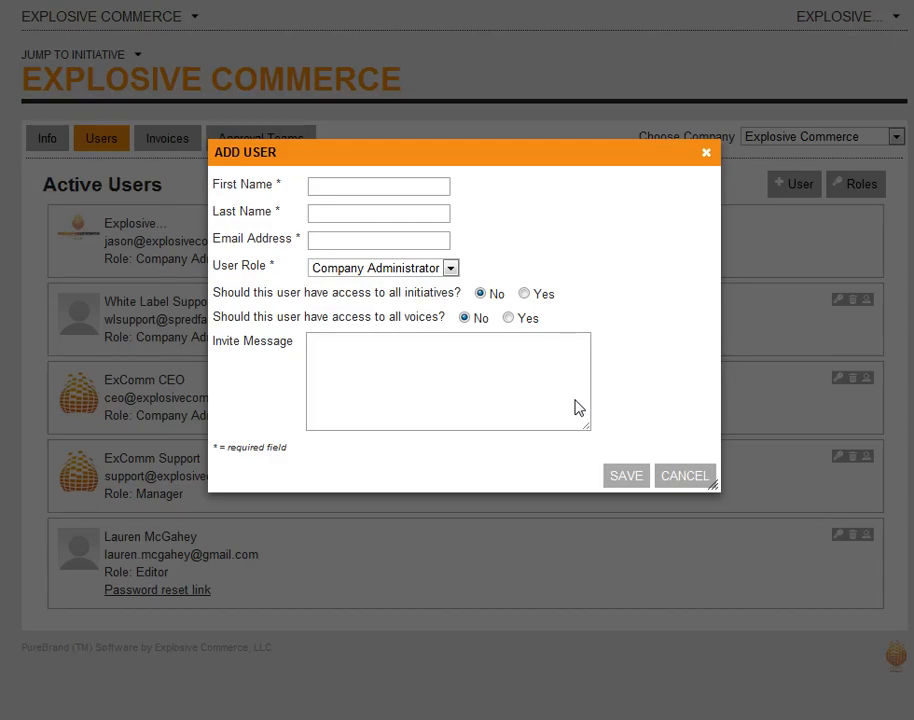
left_click(451, 269)
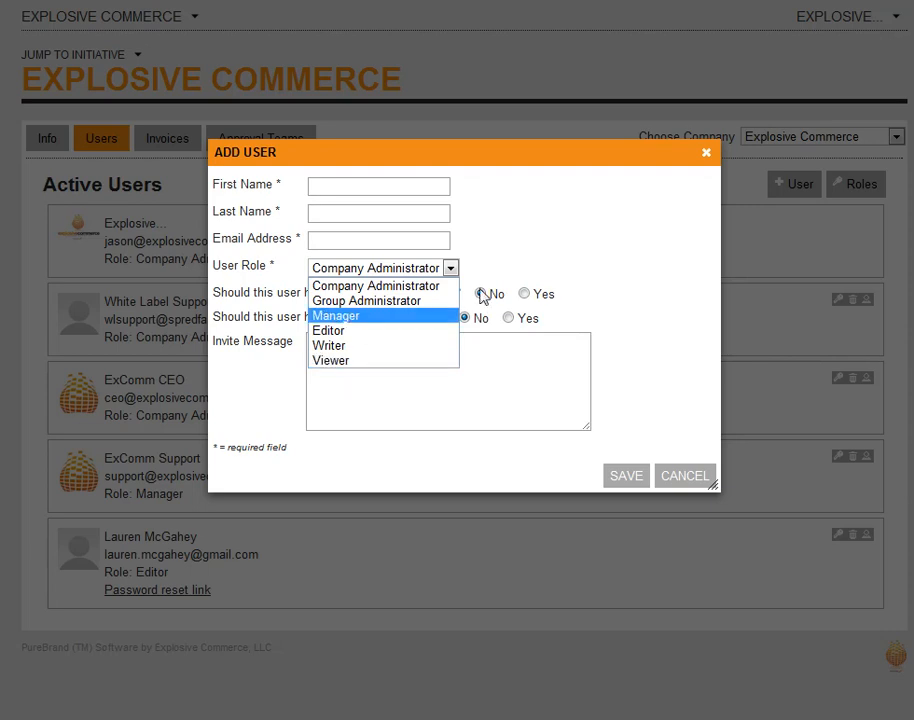
left_click(500, 267)
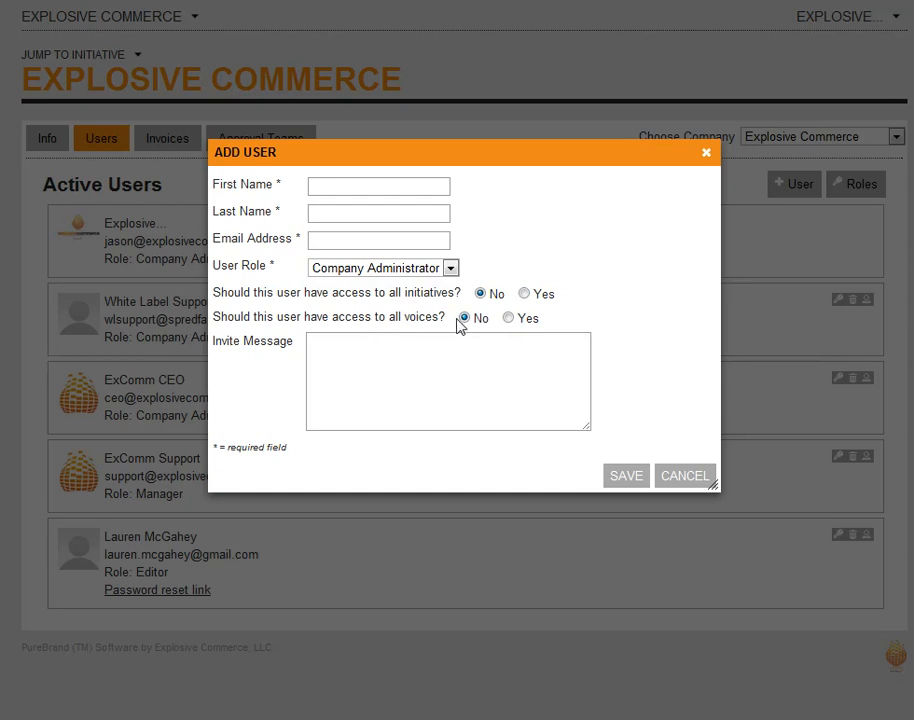
left_click(684, 477)
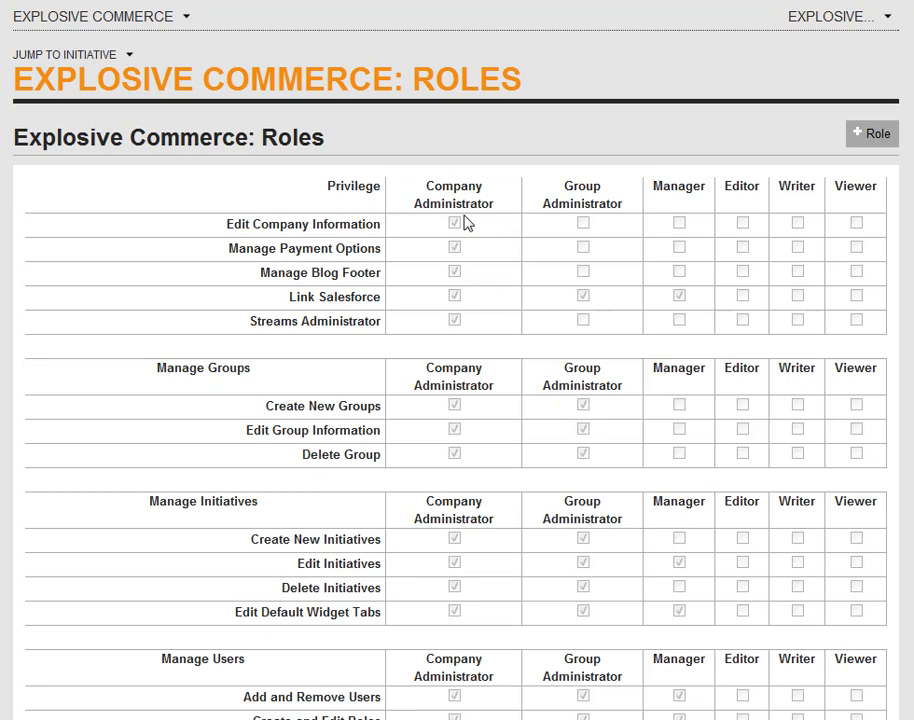
Review the privileges of each role on the company's Roles page, from company information through analytics
scroll(490, 256, "down", 7)
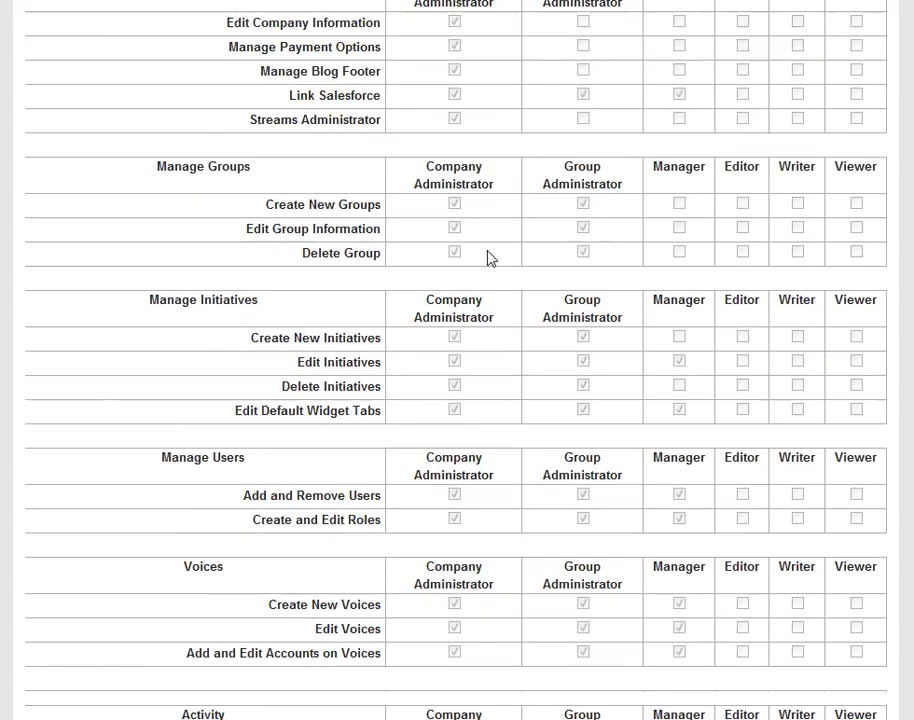
scroll(487, 258, "down", 1)
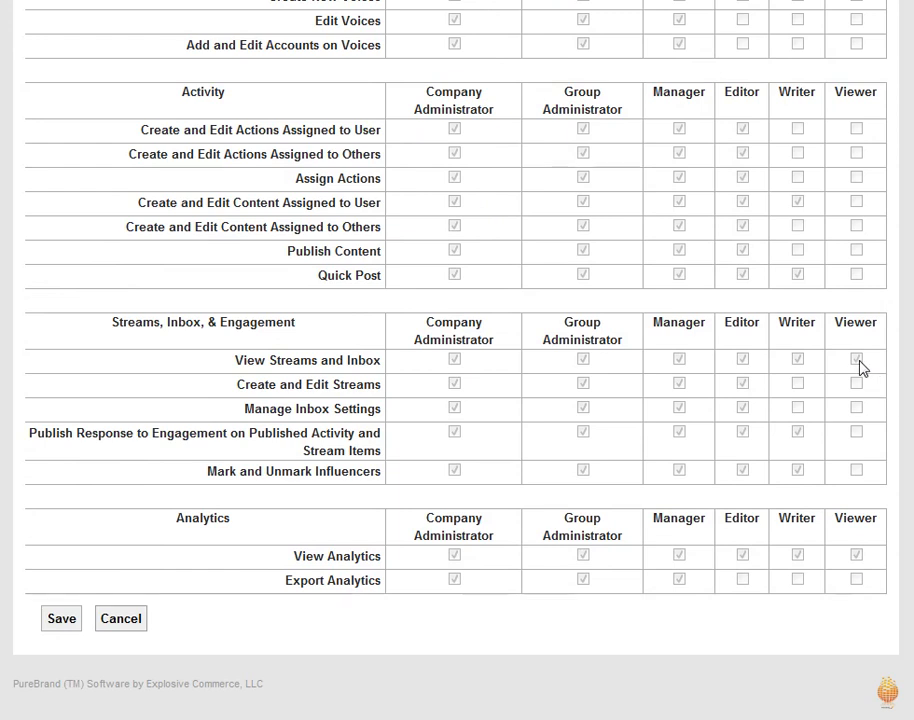
scroll(550, 510, "up", 3)
scroll(546, 499, "up", 6)
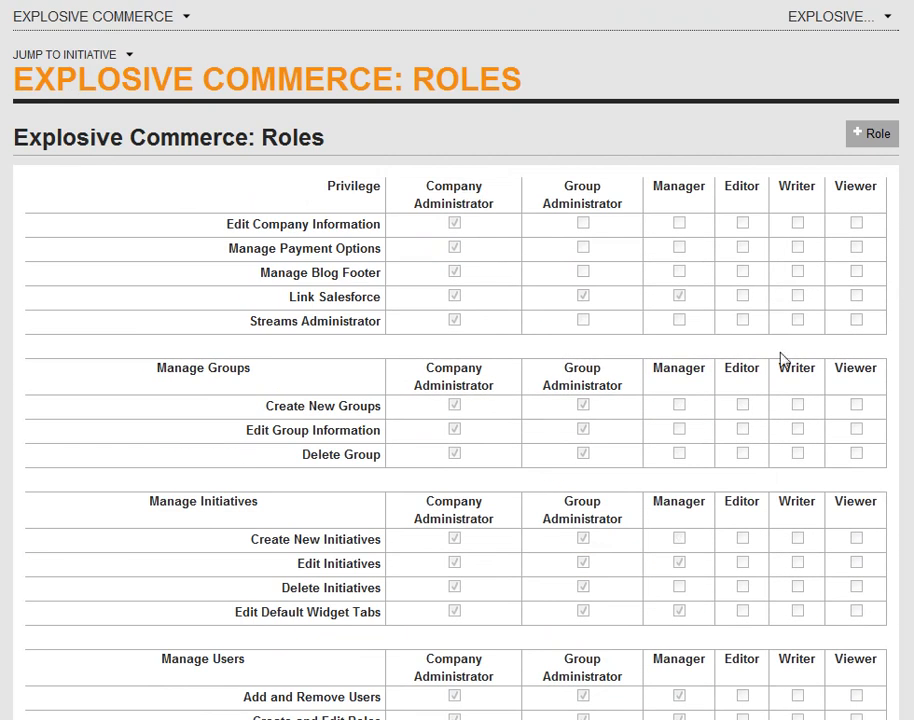
Return to the company's initiatives overview and open the Product Awareness initiative
left_click(133, 62)
left_click(78, 70)
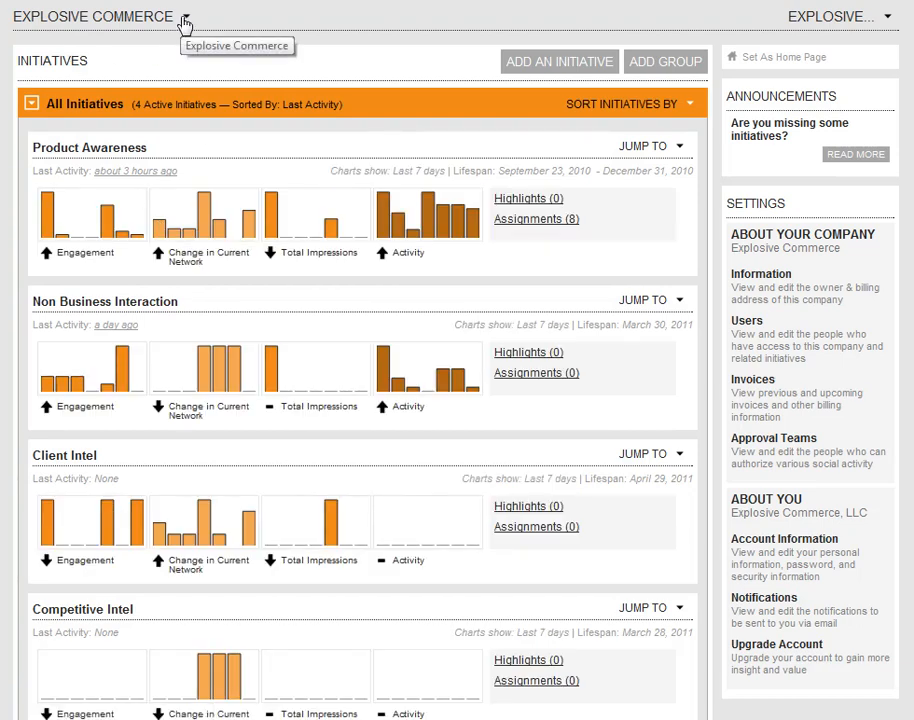
left_click(102, 160)
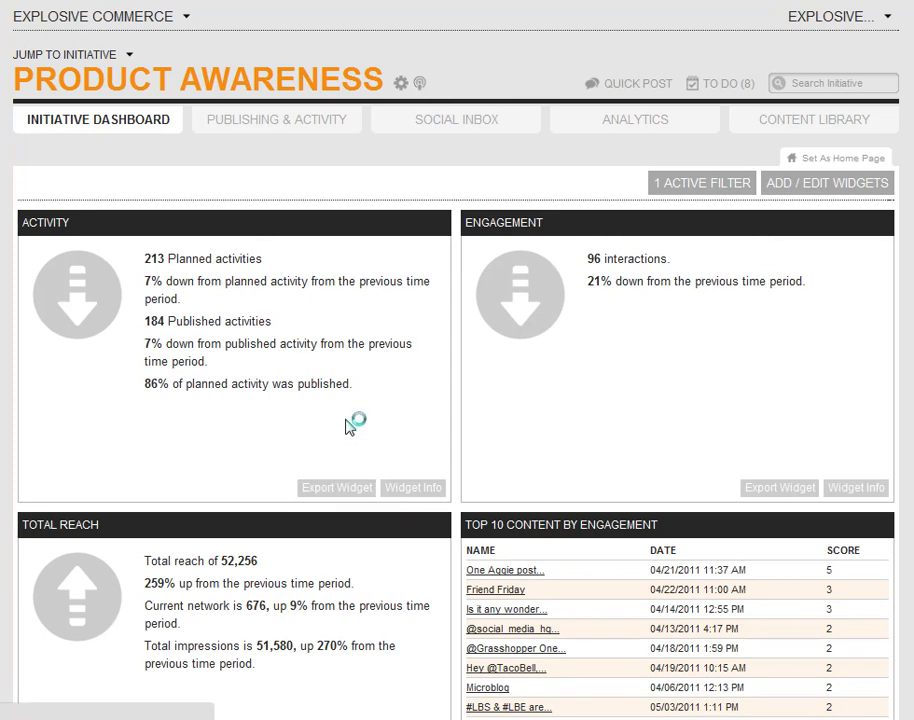
Examine the Product Awareness initiative's voices with their linked social media accounts and Auto Import settings
scroll(437, 424, "down", 3)
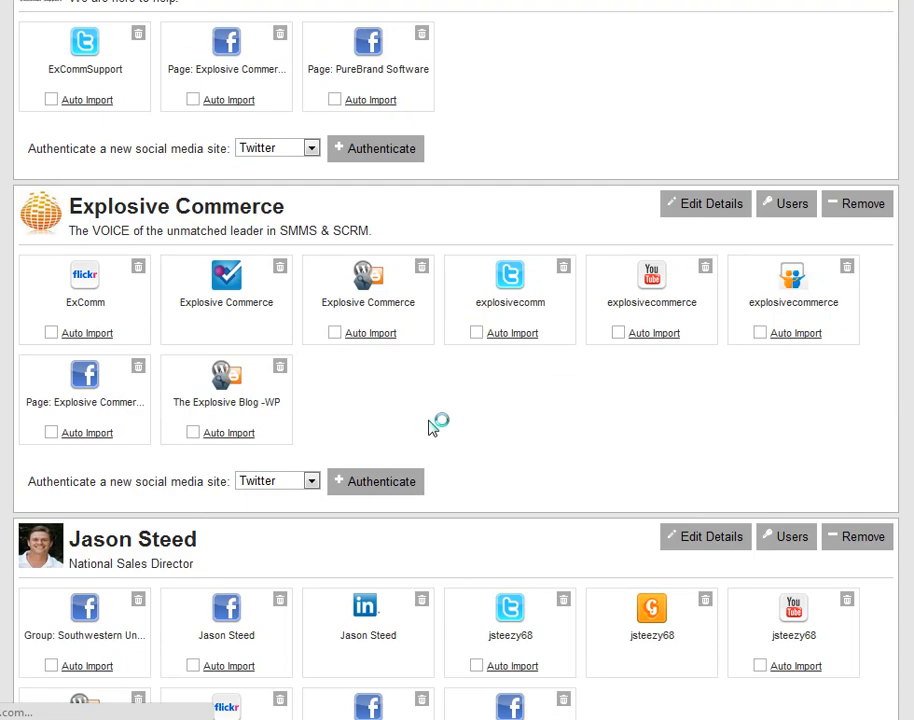
scroll(437, 424, "up", 3)
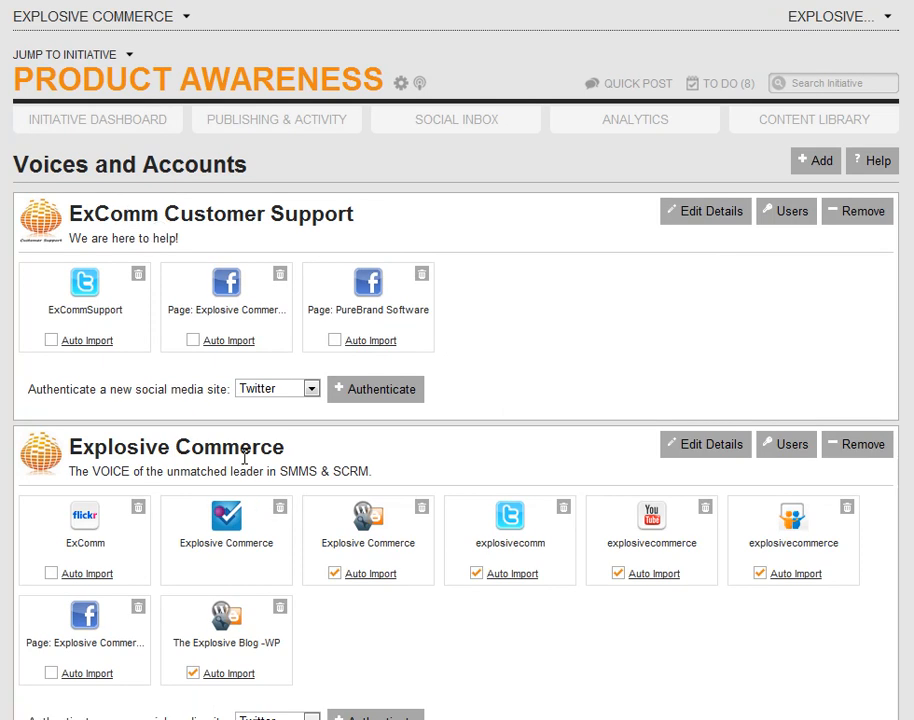
scroll(241, 450, "down", 1)
scroll(236, 342, "down", 3)
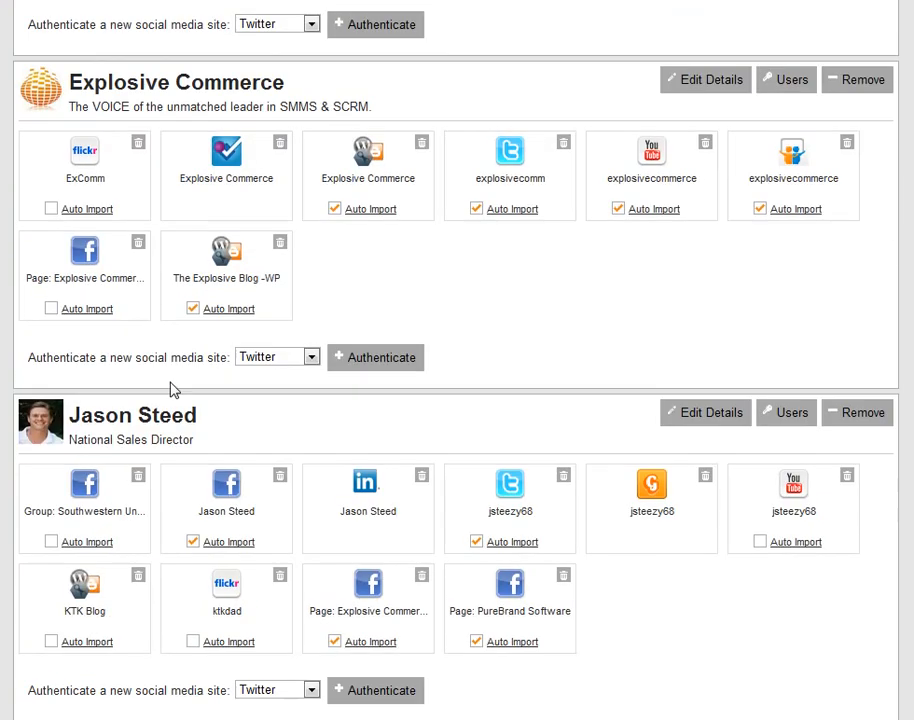
scroll(282, 445, "up", 2)
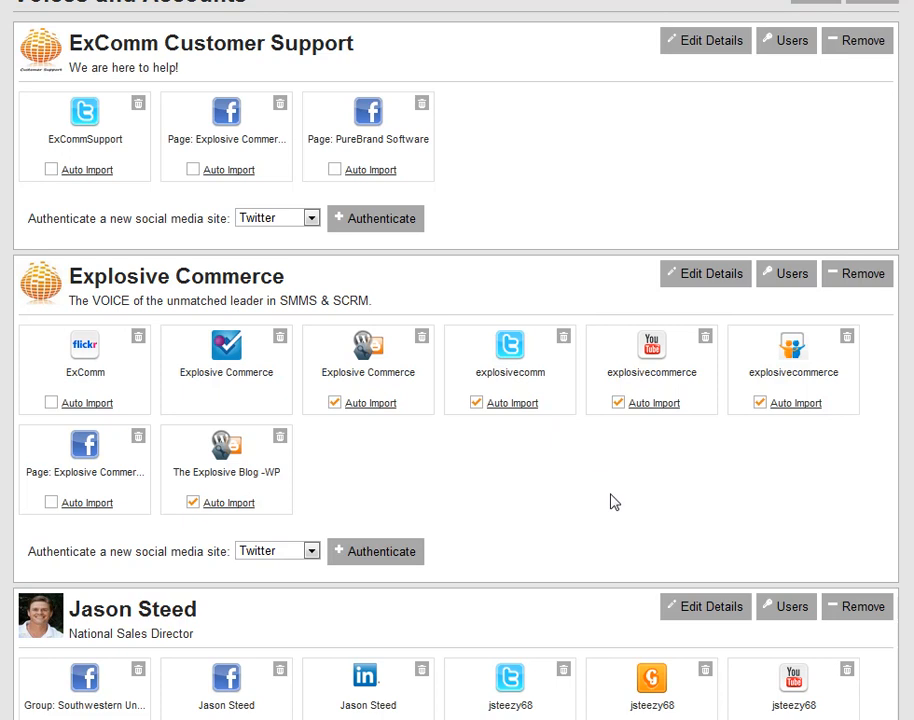
scroll(527, 369, "down", 1)
scroll(537, 381, "down", 2)
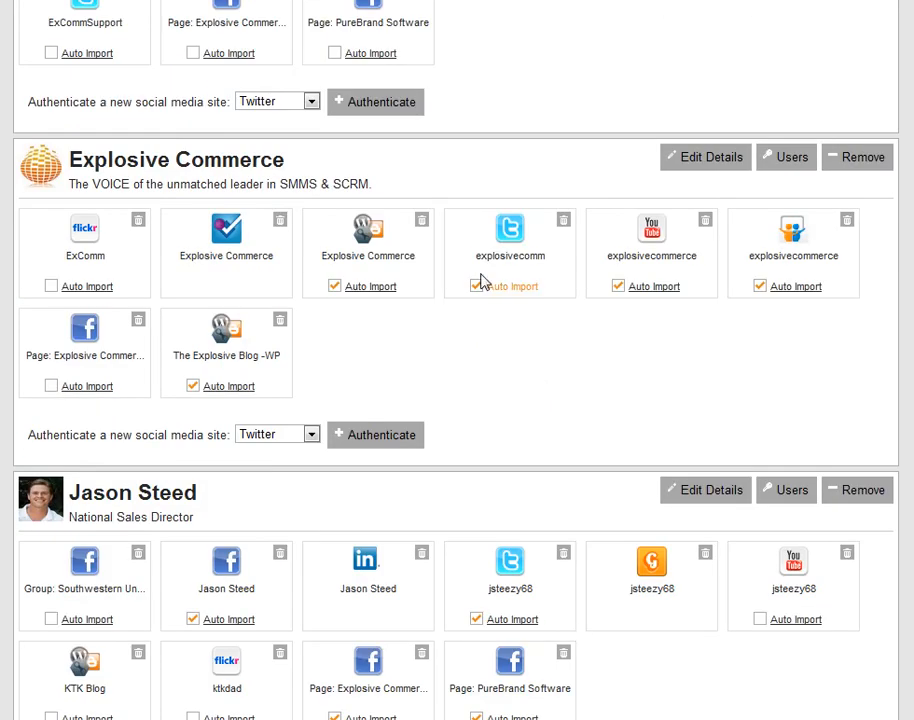
scroll(481, 499, "up", 7)
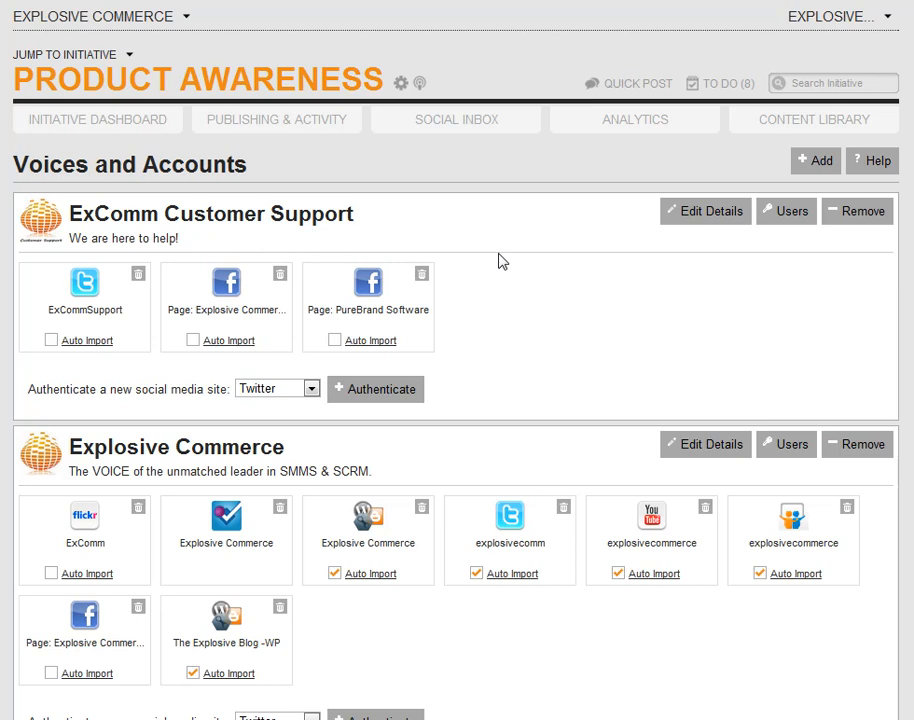
Return to the company's initiatives overview and open its Approval Teams settings
left_click(131, 57)
left_click(75, 70)
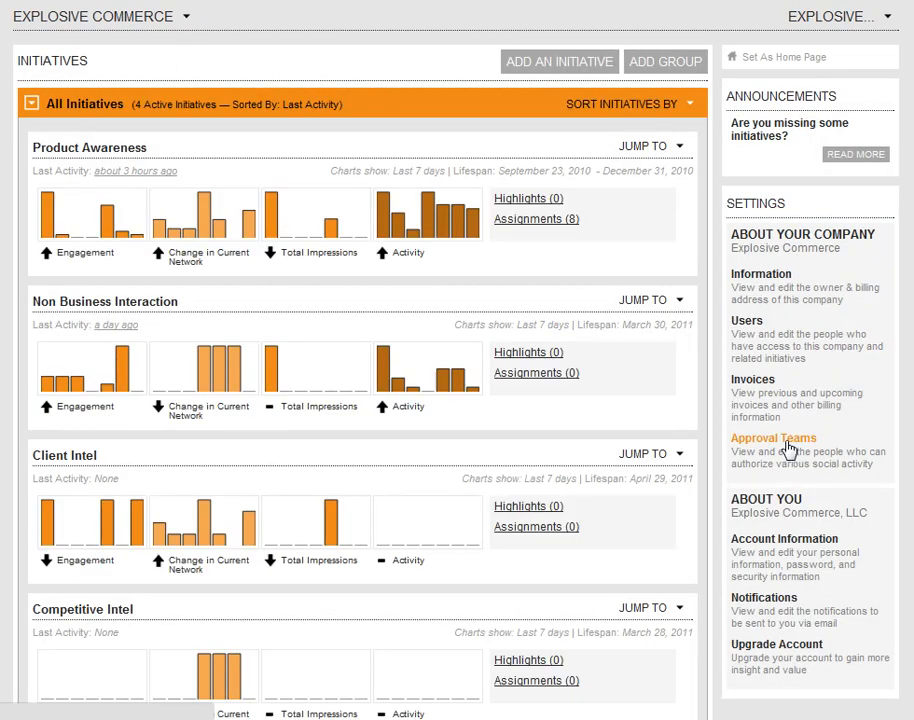
left_click(787, 442)
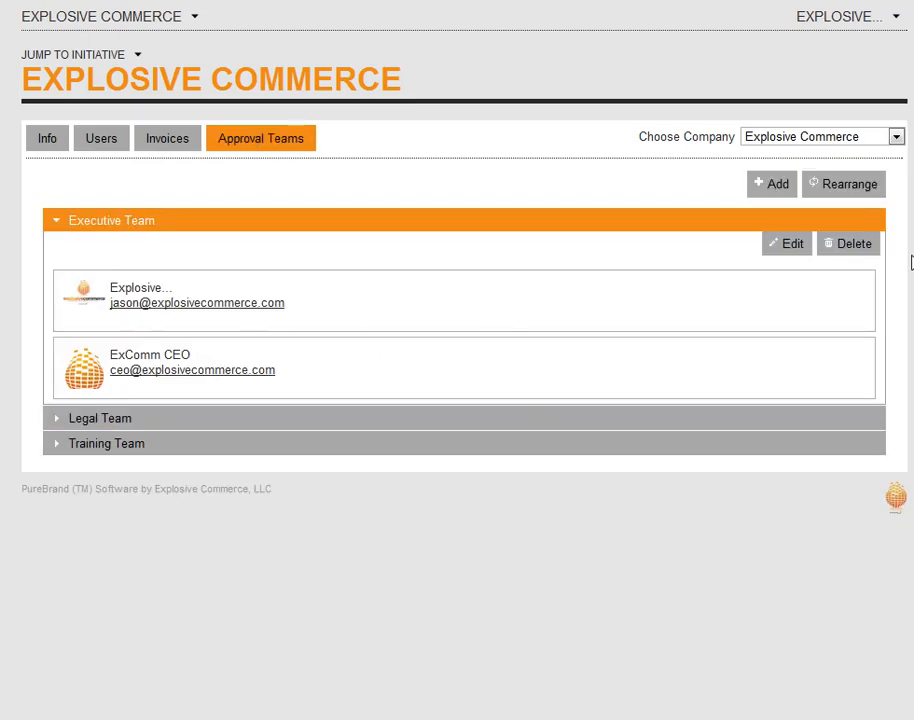
Try adding Explosive Commerce, LLC to a new approval team, remove it again and cancel the new team
left_click(759, 188)
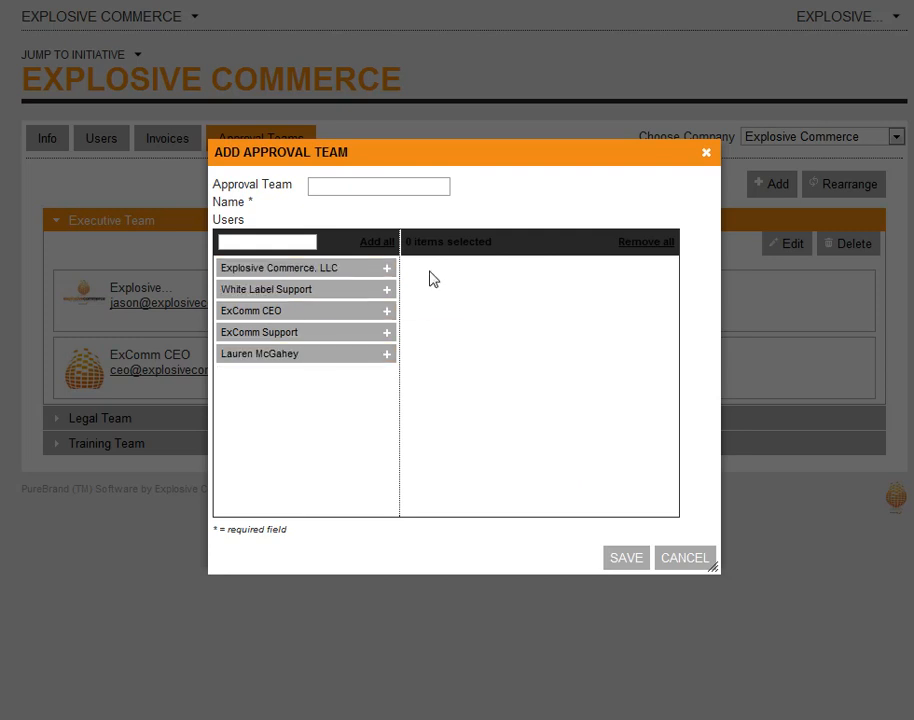
left_click(389, 270)
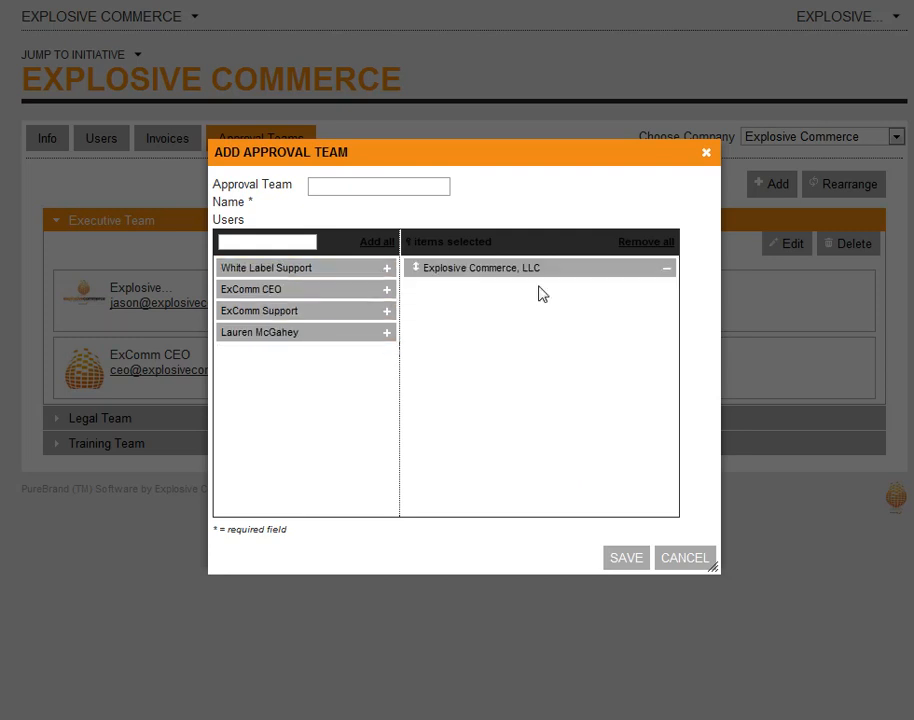
left_click(666, 270)
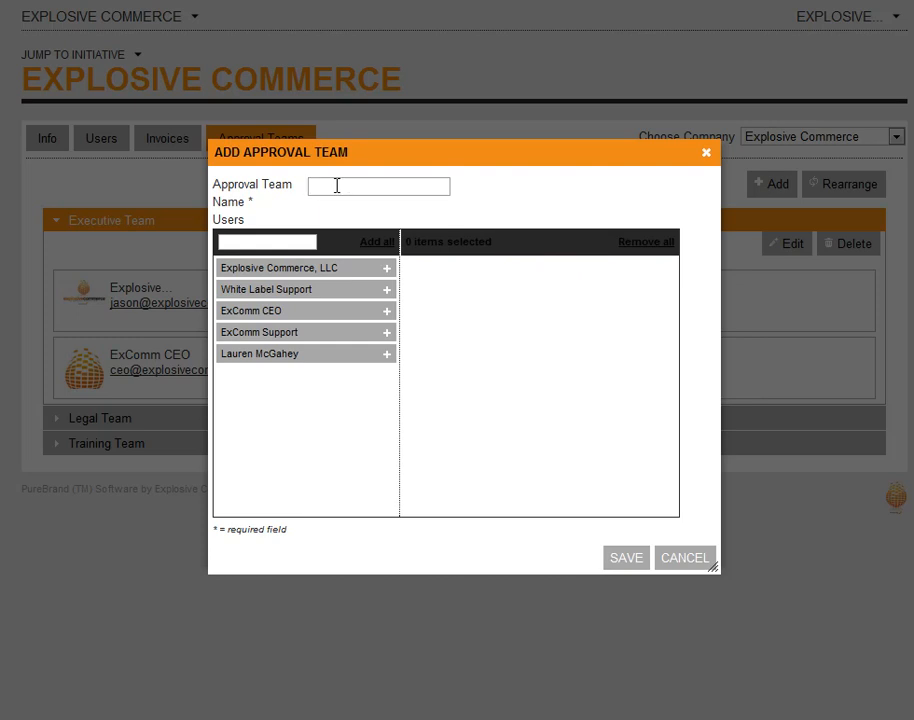
left_click(688, 560)
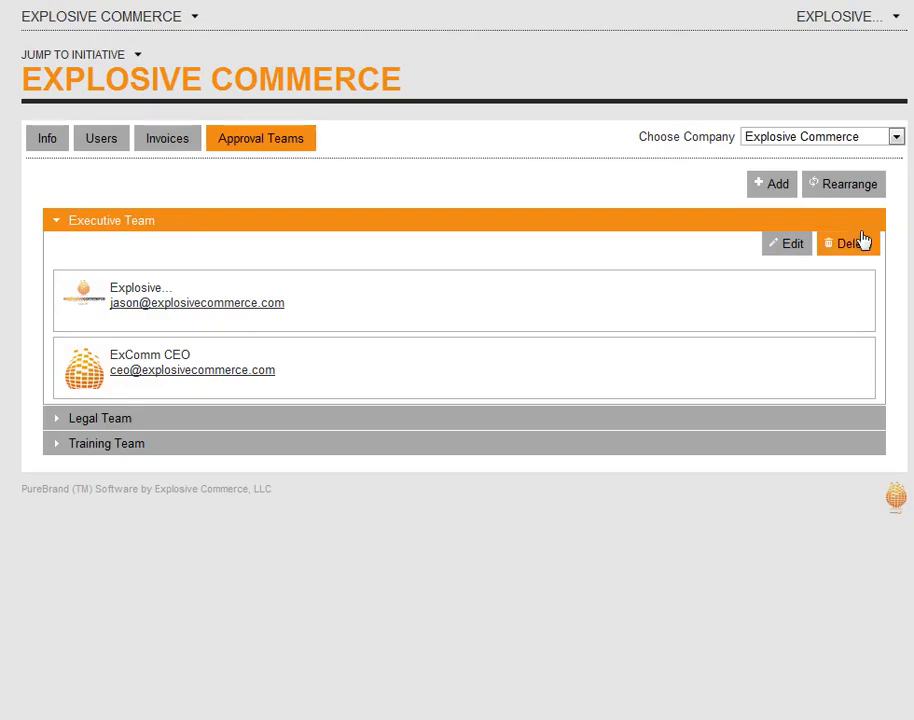
Try placing Training Team first among the approval teams, restore the order Executive, Legal, Training, and save it
left_click(849, 190)
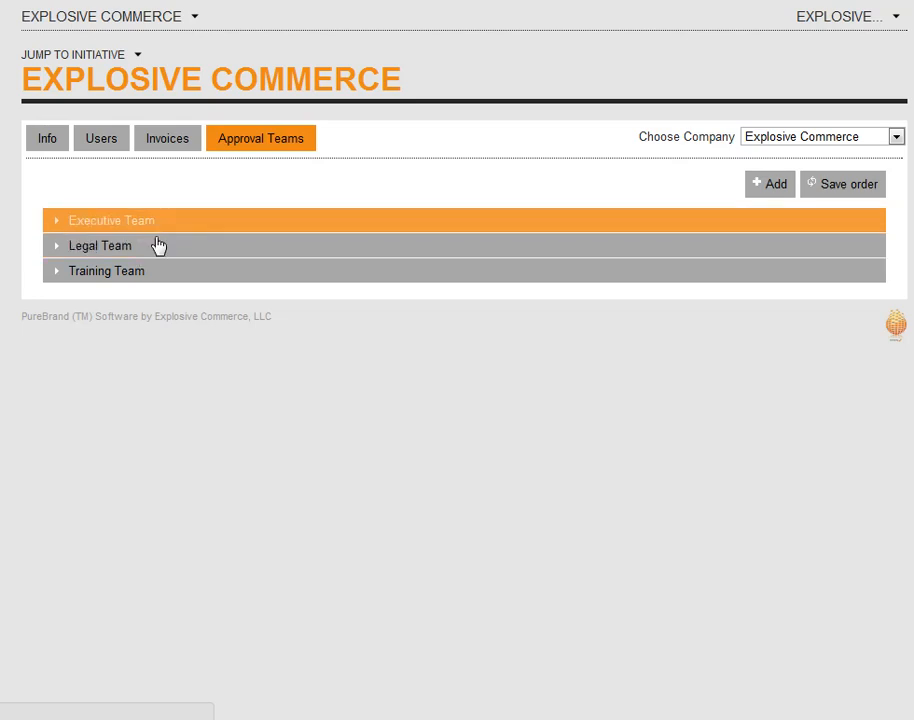
left_click_drag(163, 275, 163, 228)
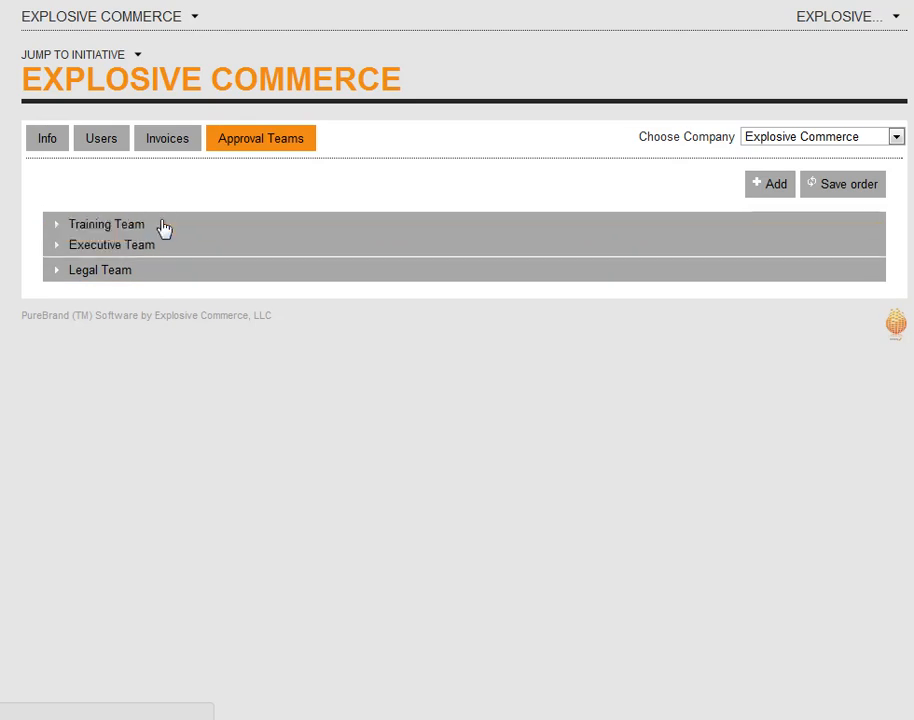
left_click_drag(161, 267, 171, 218)
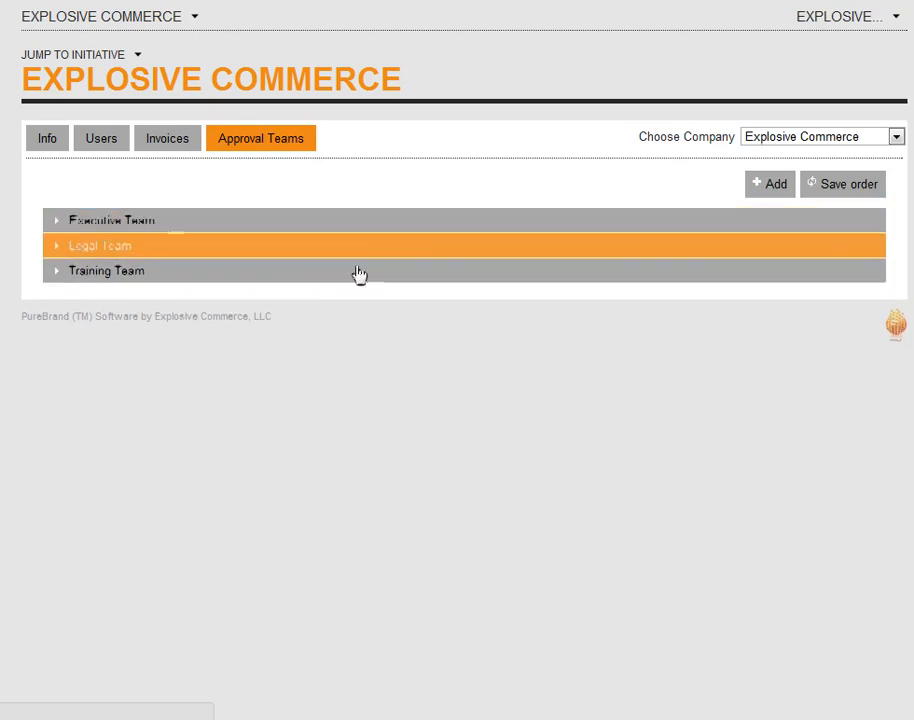
left_click(876, 185)
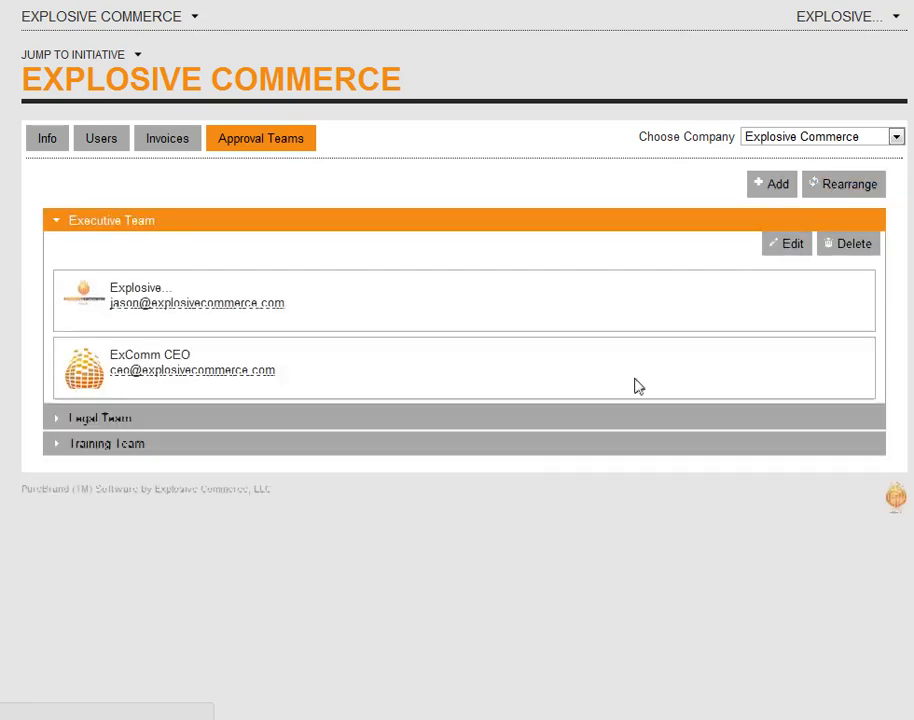